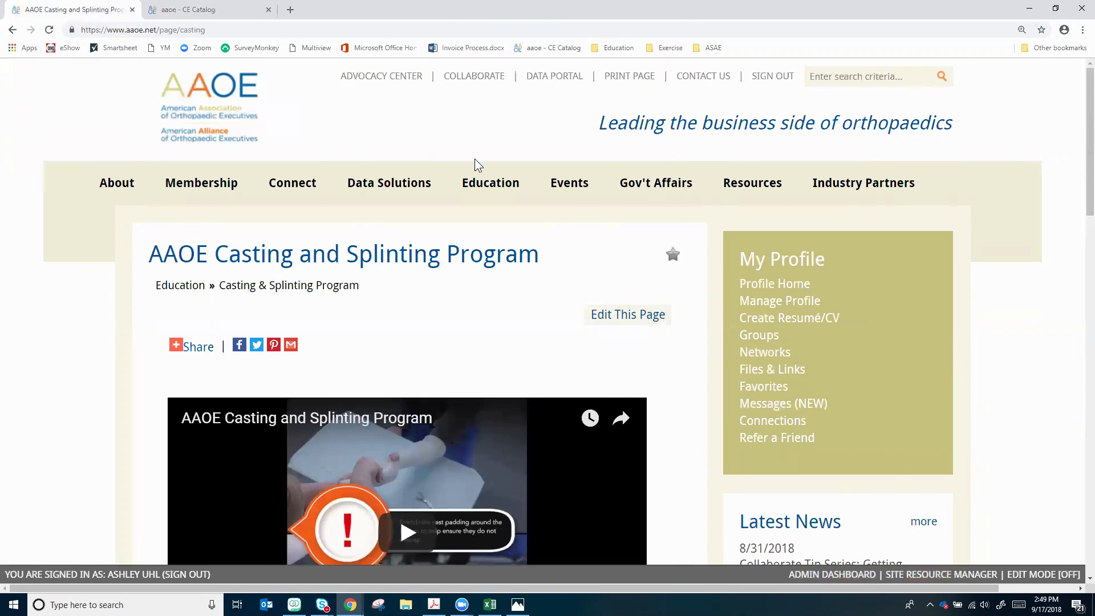
Skim the Casting and Splinting Program page, then switch to the 'aaoe - CE Catalog' tab
mouse_move(482, 189)
scroll(478, 305, "down", 3)
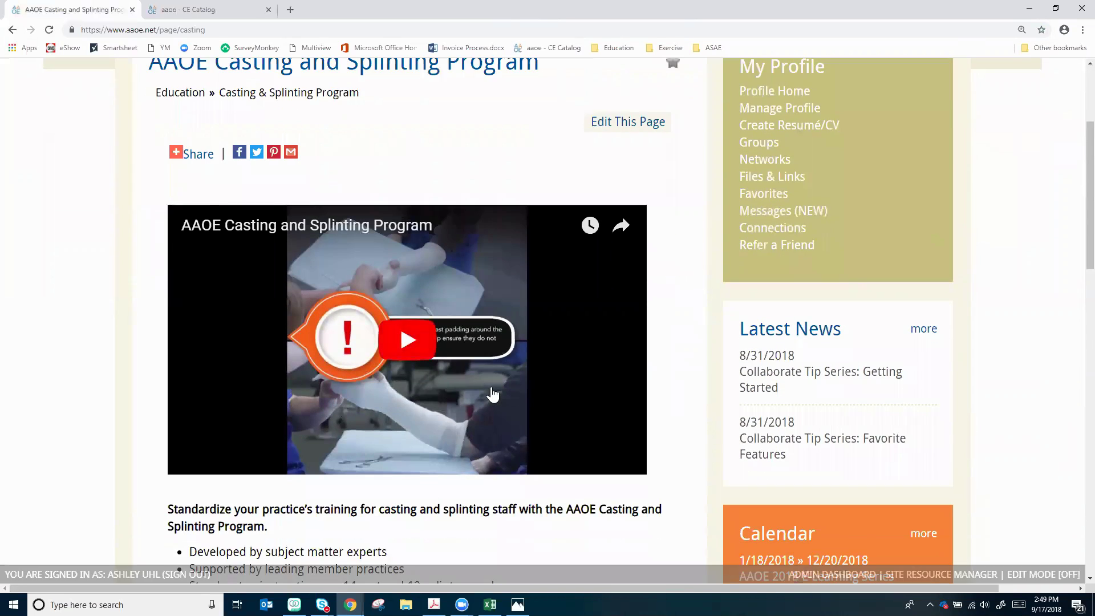
scroll(492, 394, "down", 2)
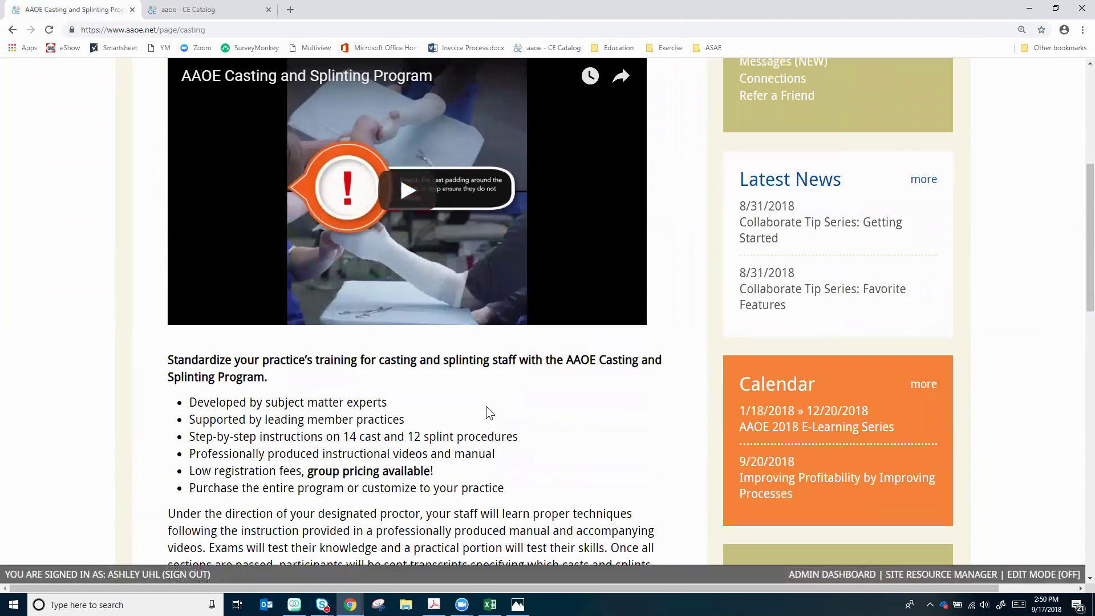
left_click(186, 10)
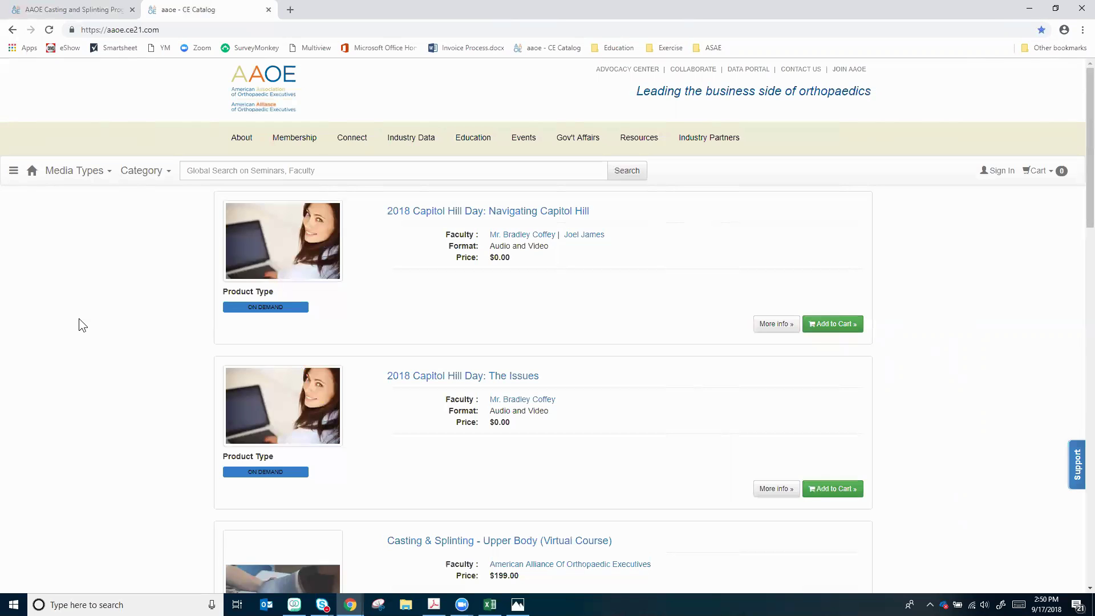
Scroll the catalog down to the Casting & Splinting - Upper Body course and open Sign In
scroll(110, 322, "down", 3)
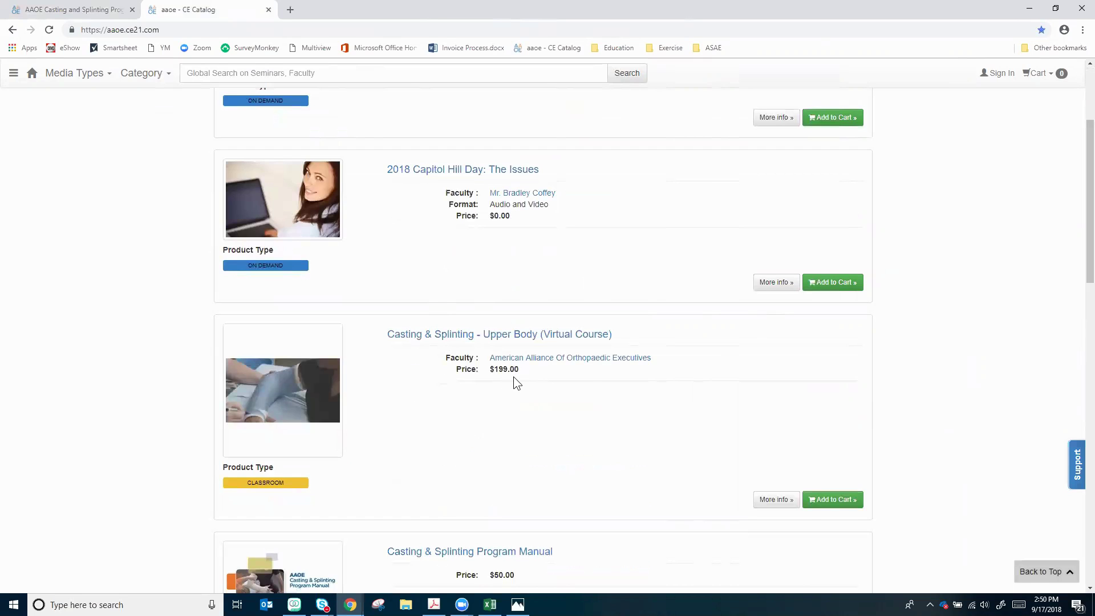
left_click(997, 79)
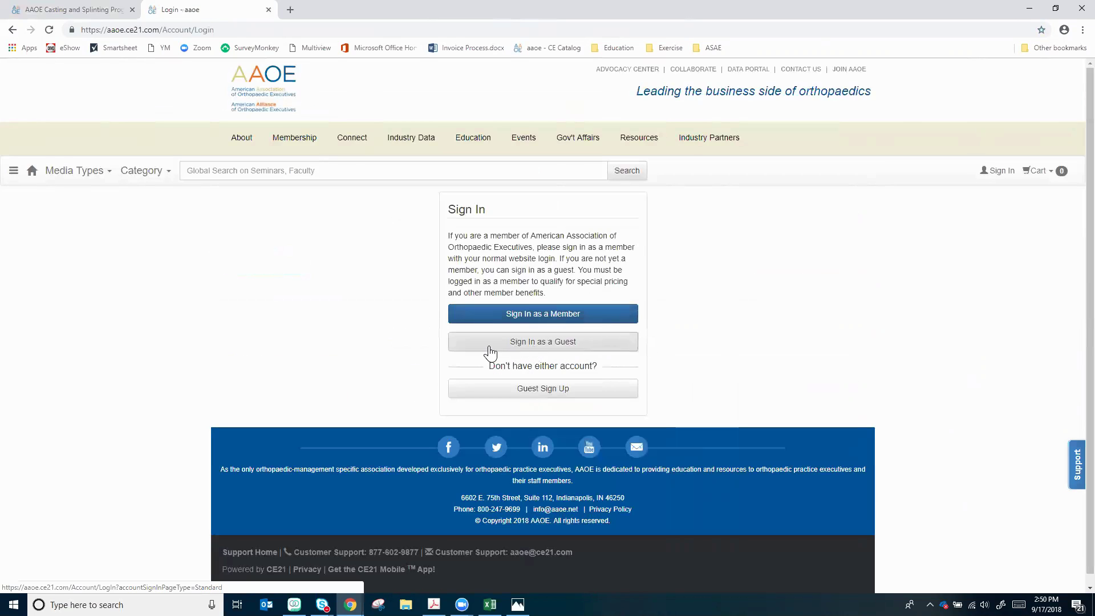
Sign in as a guest using the browser's saved email and password
left_click(557, 342)
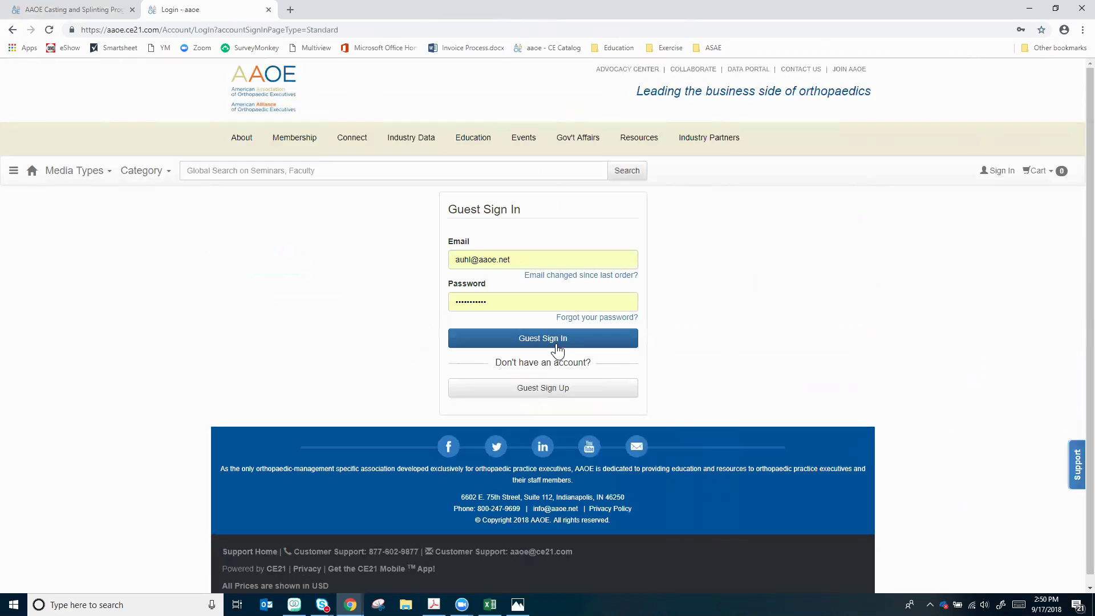
left_click(557, 346)
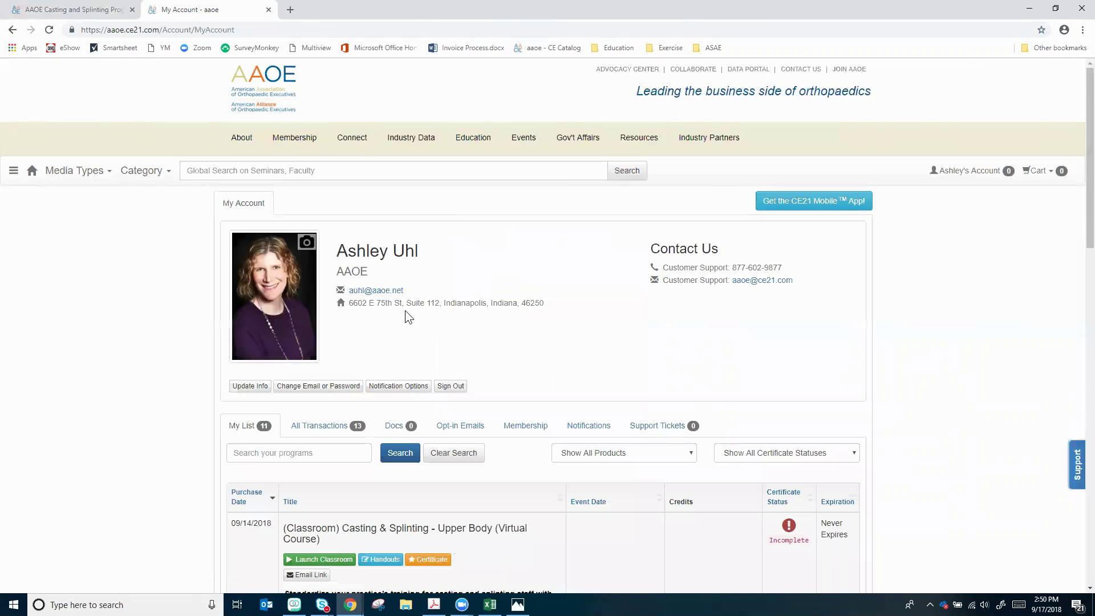
left_click(13, 170)
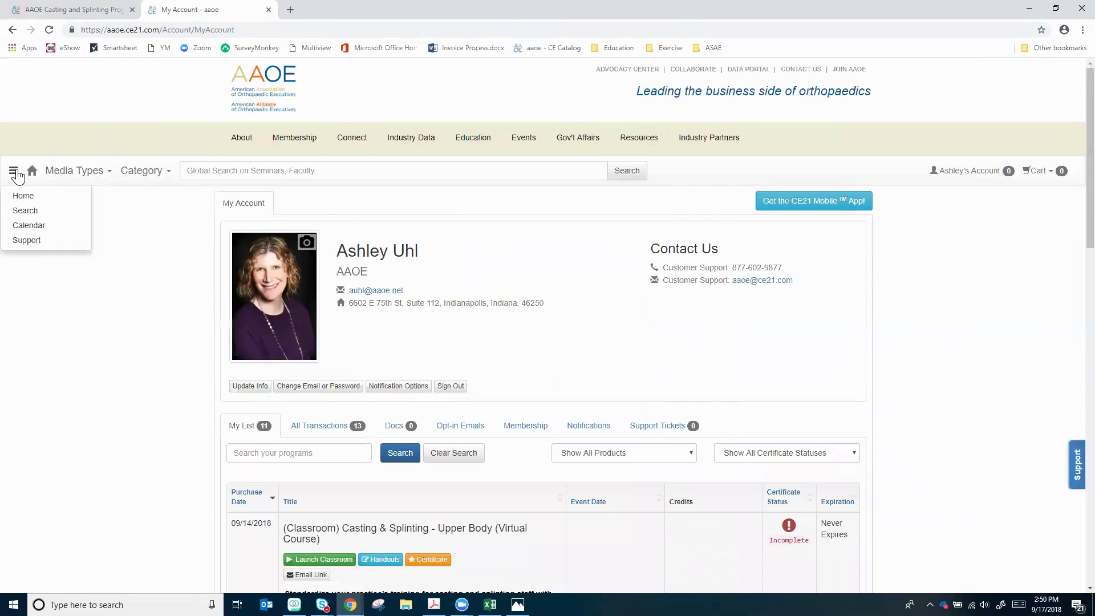
From Home, add Casting & Splinting - Upper Body (Virtual Course) at $109.00 to the cart
left_click(24, 199)
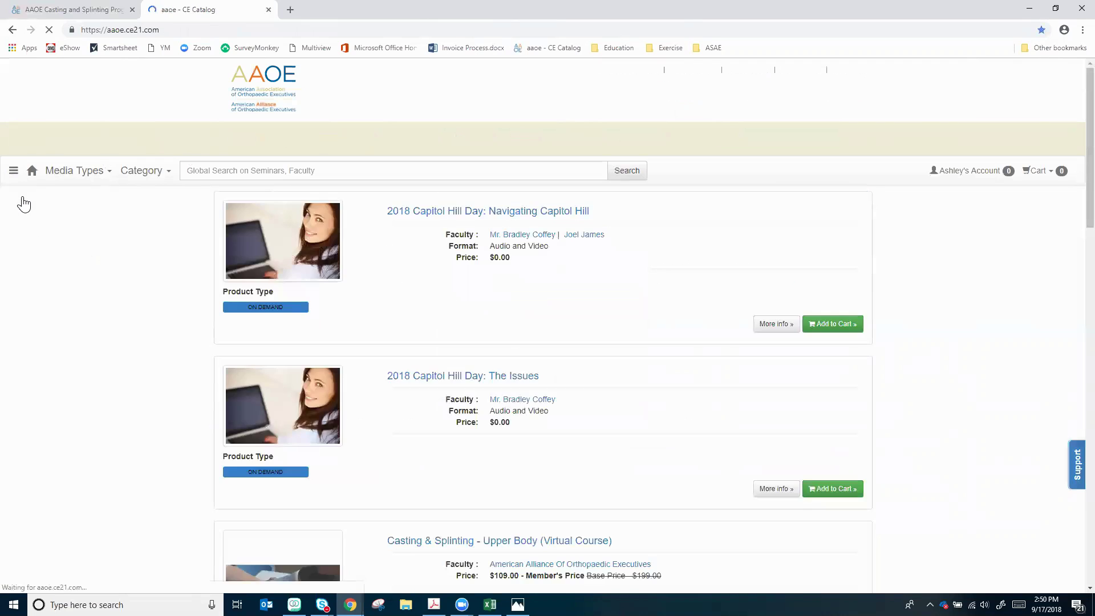
scroll(654, 323, "down", 3)
scroll(654, 324, "down", 1)
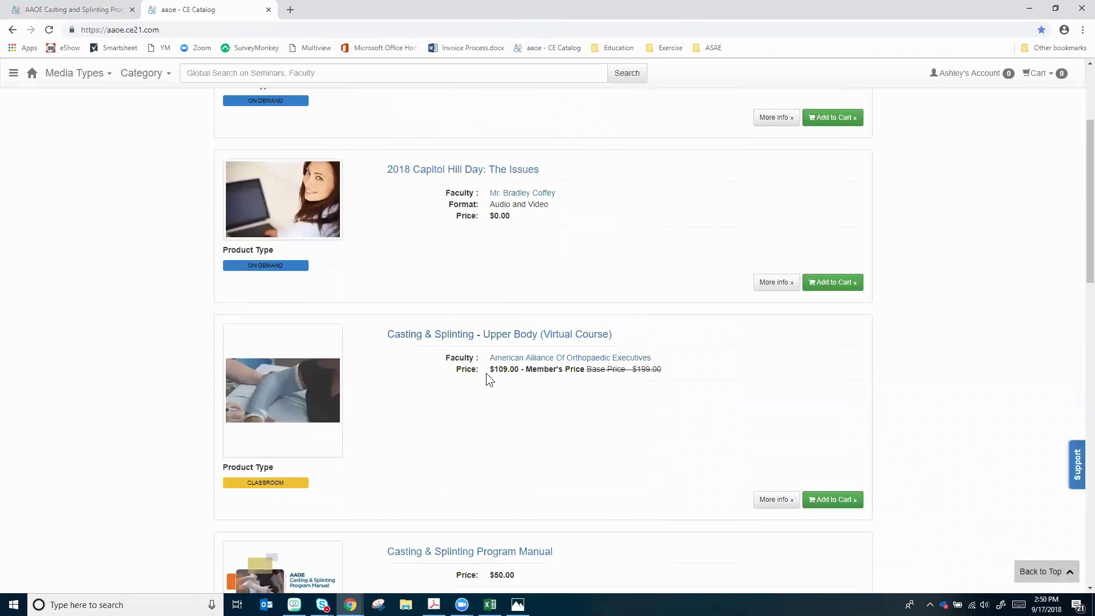
left_click(841, 505)
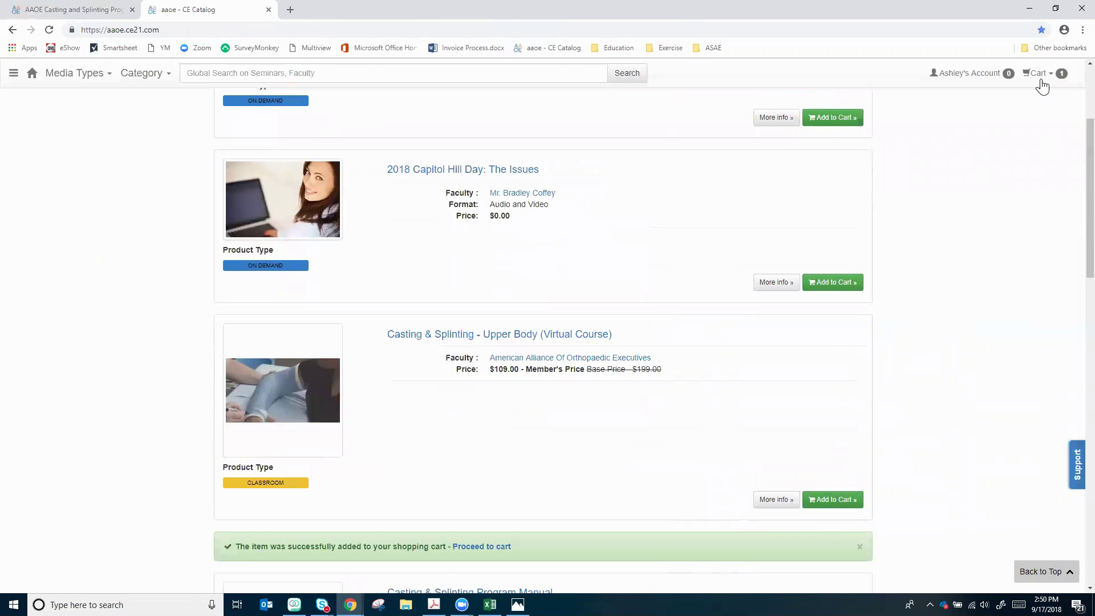
mouse_move(1042, 78)
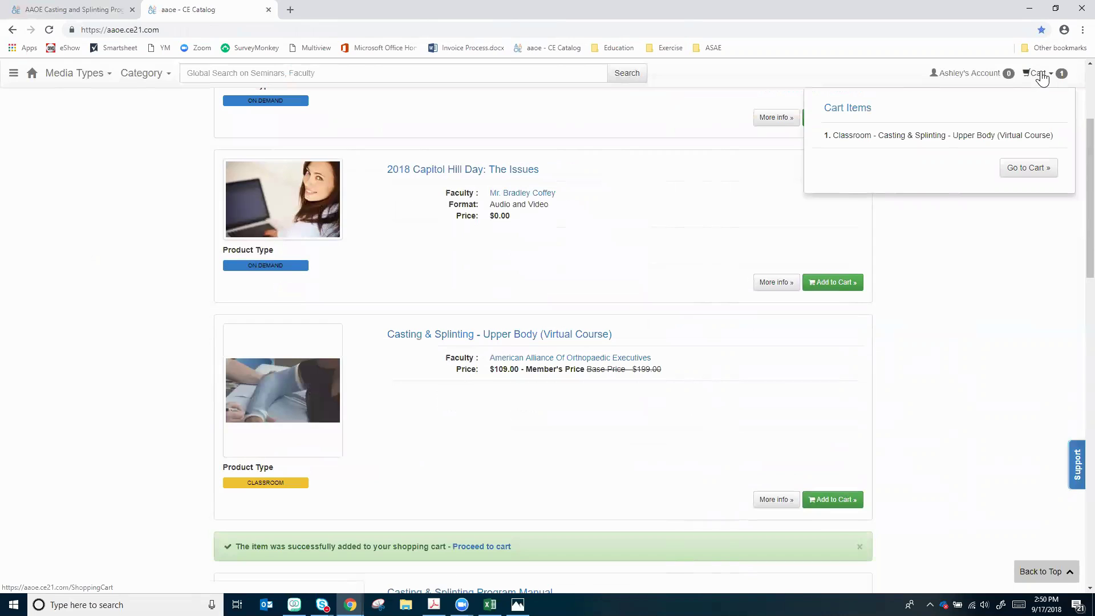
Set the cart quantity to 4 for a $120.00 group discount and $316.00 total, then check out
left_click(1017, 167)
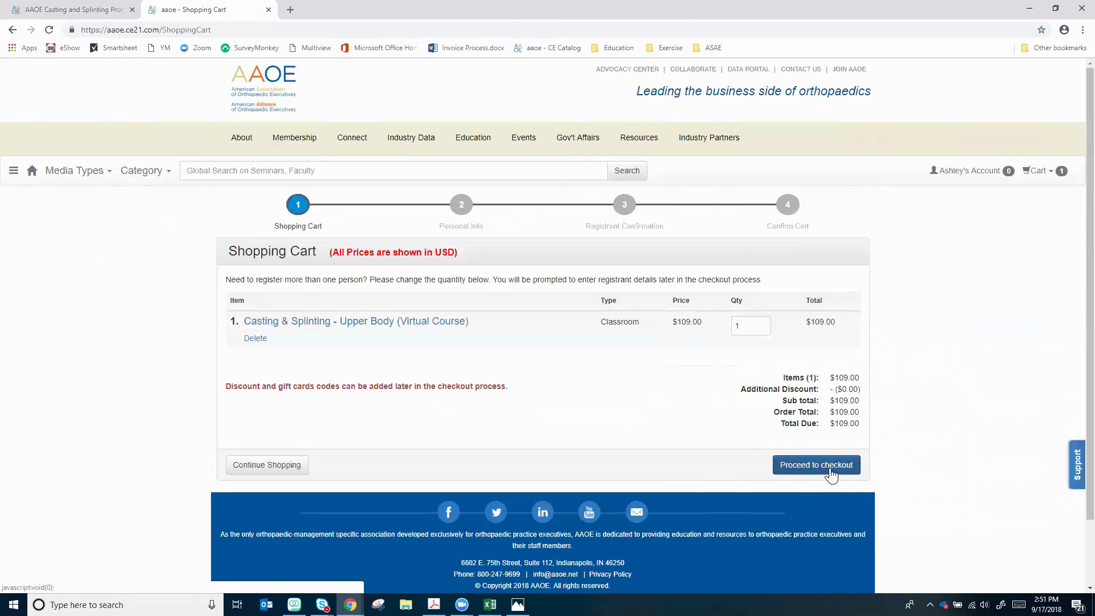
double_click(741, 326)
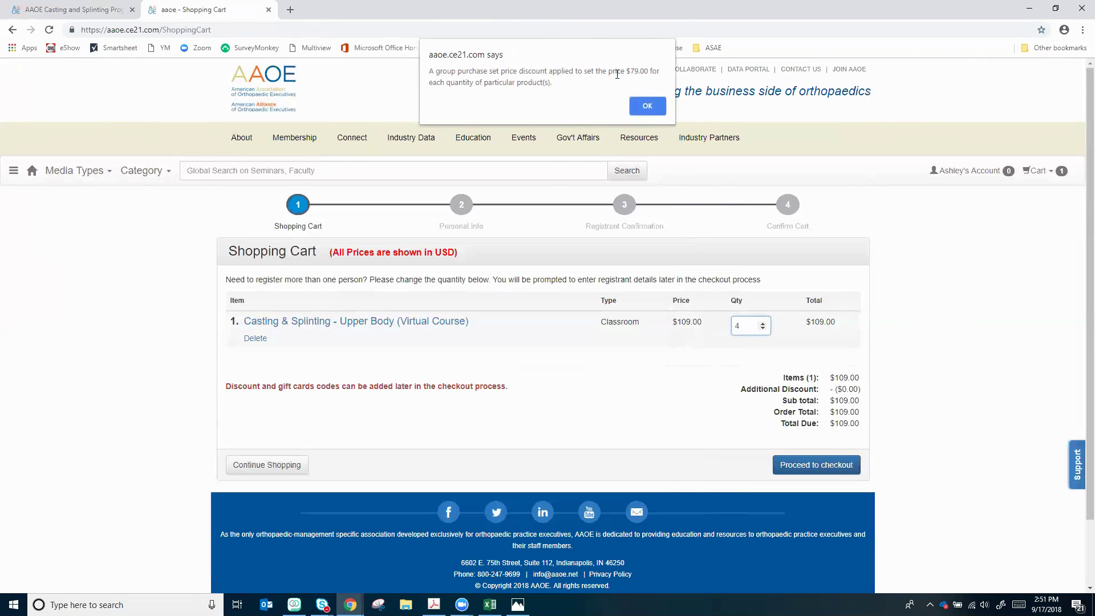
left_click_drag(621, 73, 649, 73)
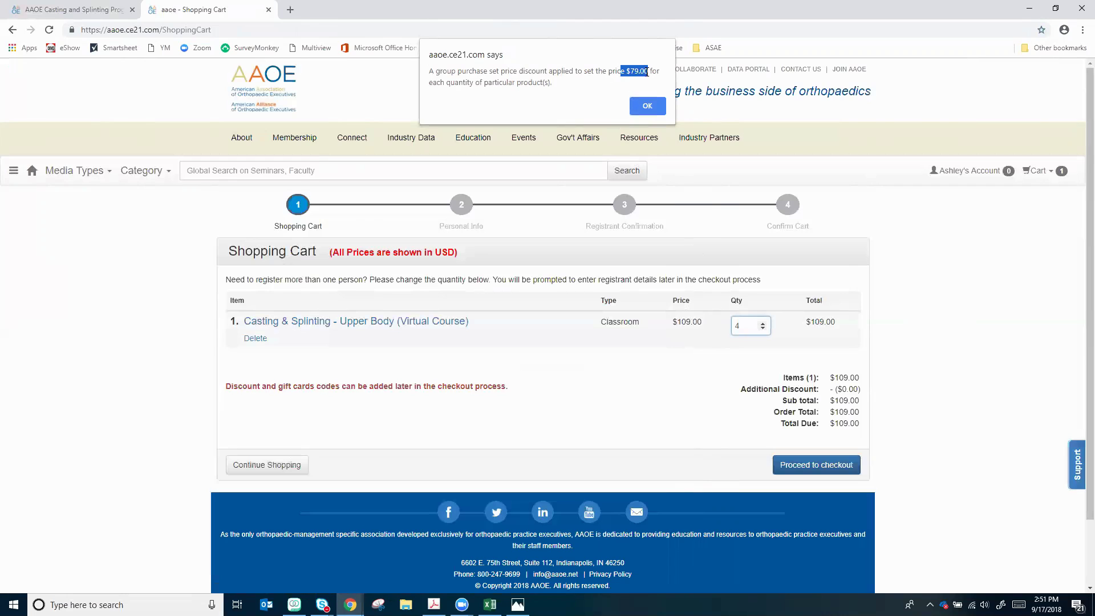
left_click(647, 106)
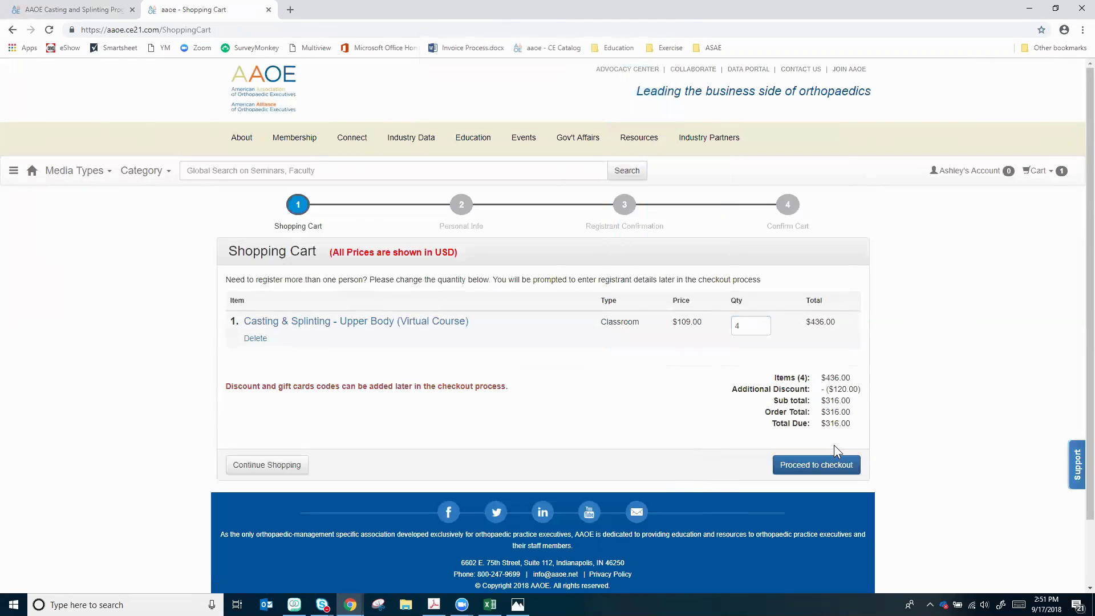
left_click(797, 469)
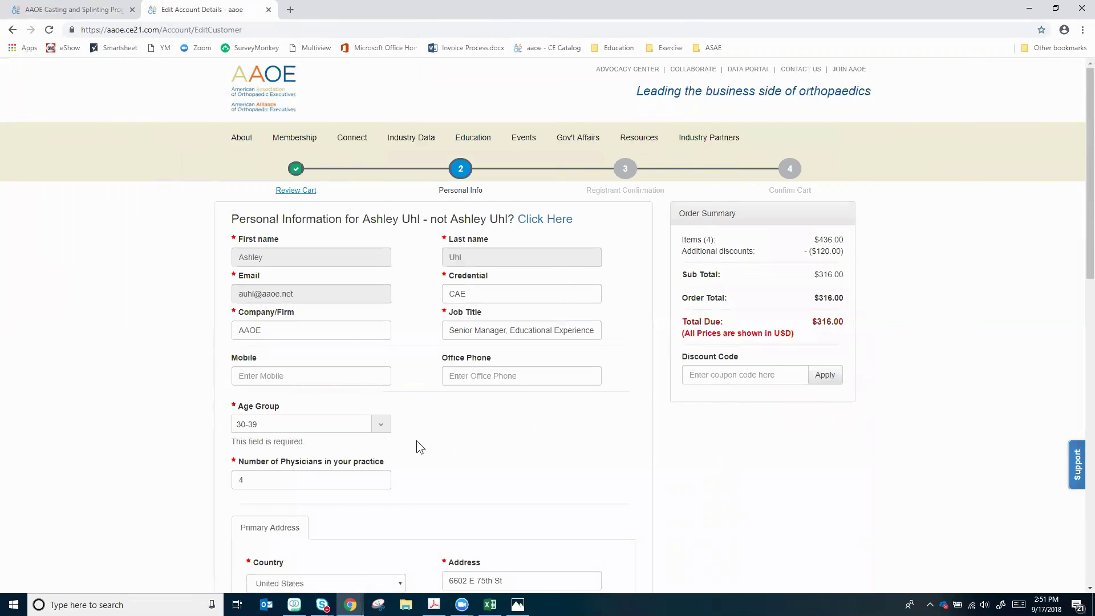
Accept the prefilled Personal Info and continue to Registrant Confirmation
scroll(410, 436, "down", 5)
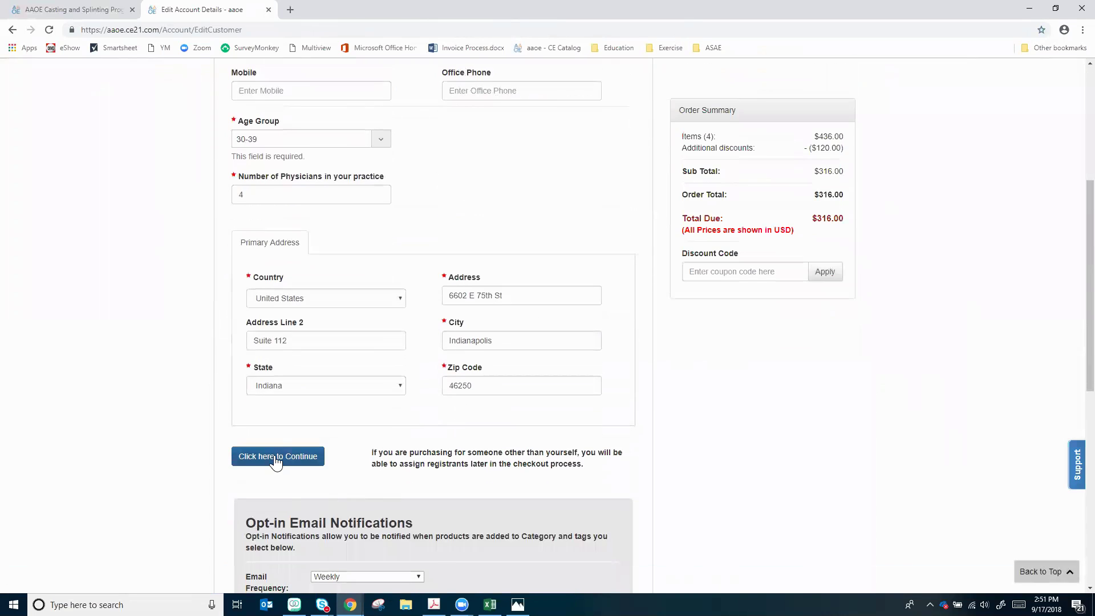
left_click(275, 457)
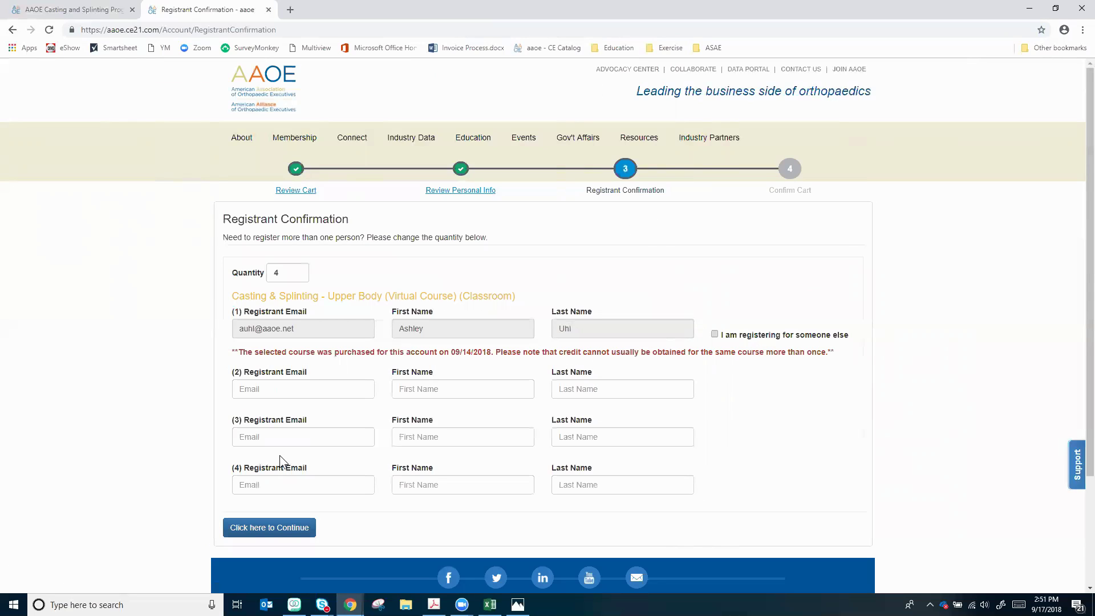
Change the registrant quantity from 4 to 1 and dismiss the quantity notice
left_click(298, 276)
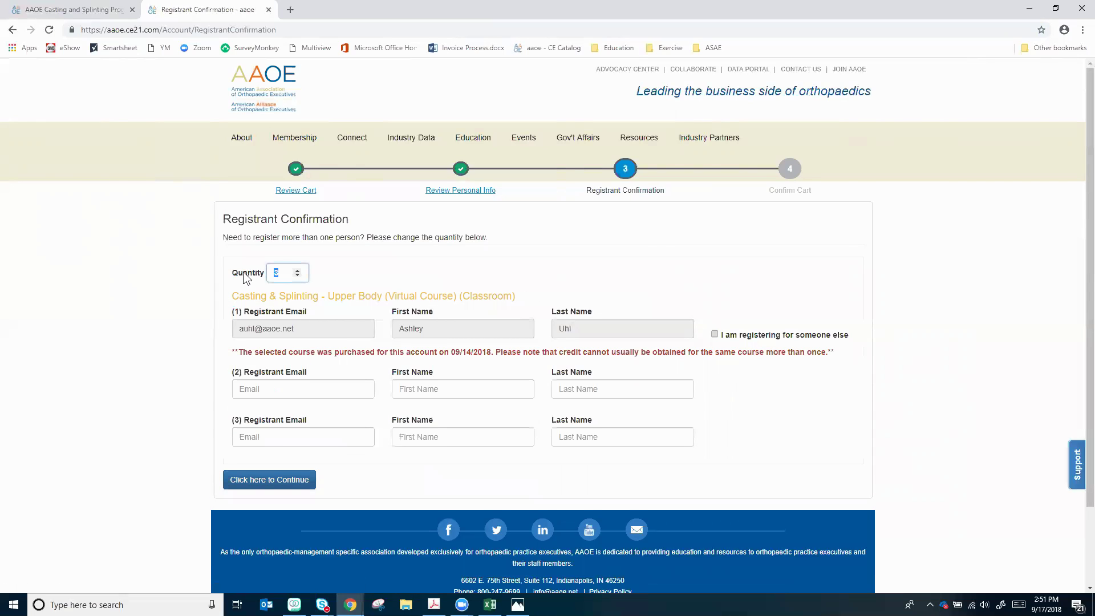
type("1")
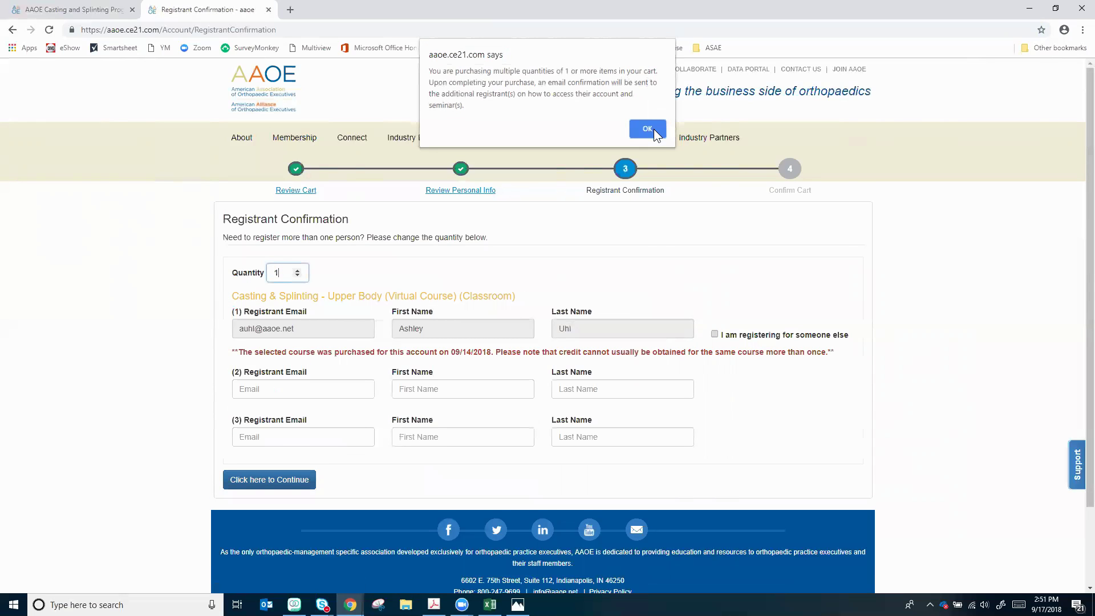
left_click(646, 128)
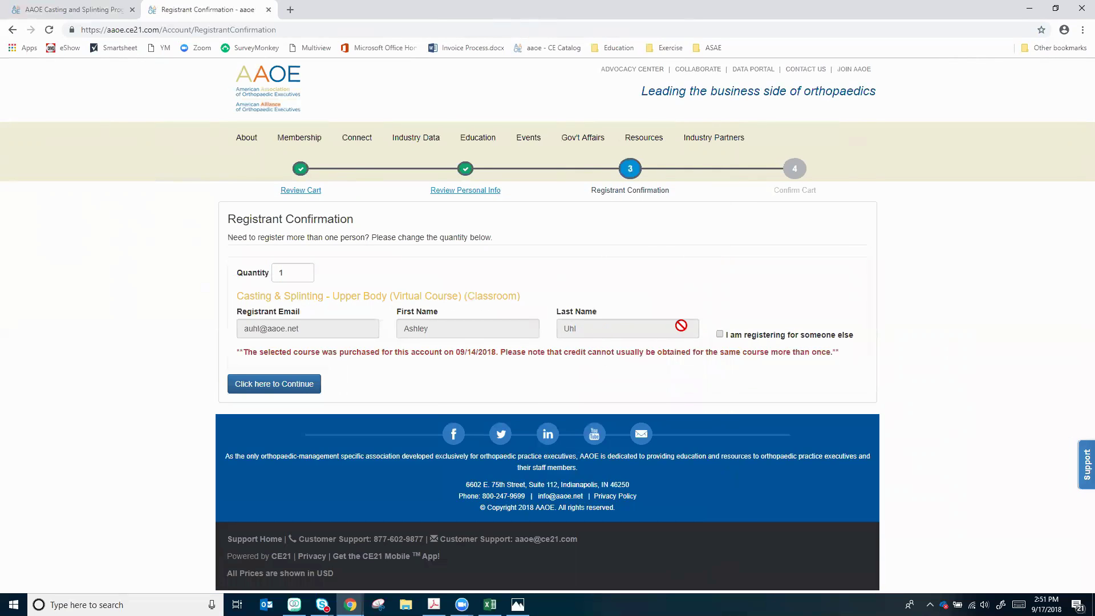
Tick 'I am registering for someone else' and fill in the colleague's saved e-mail address
left_click(719, 335)
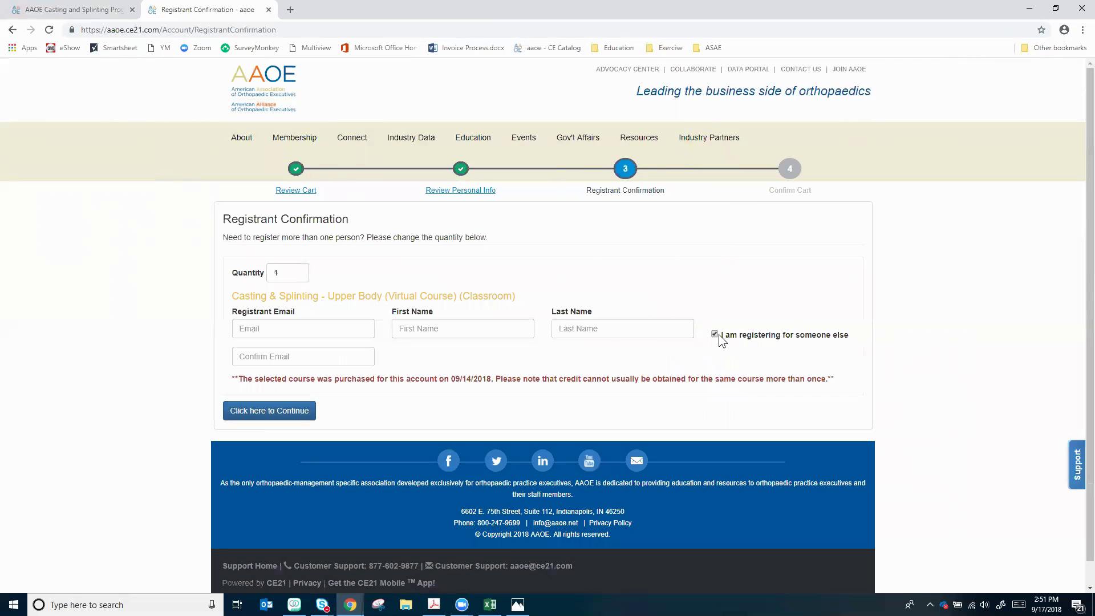
left_click(333, 330)
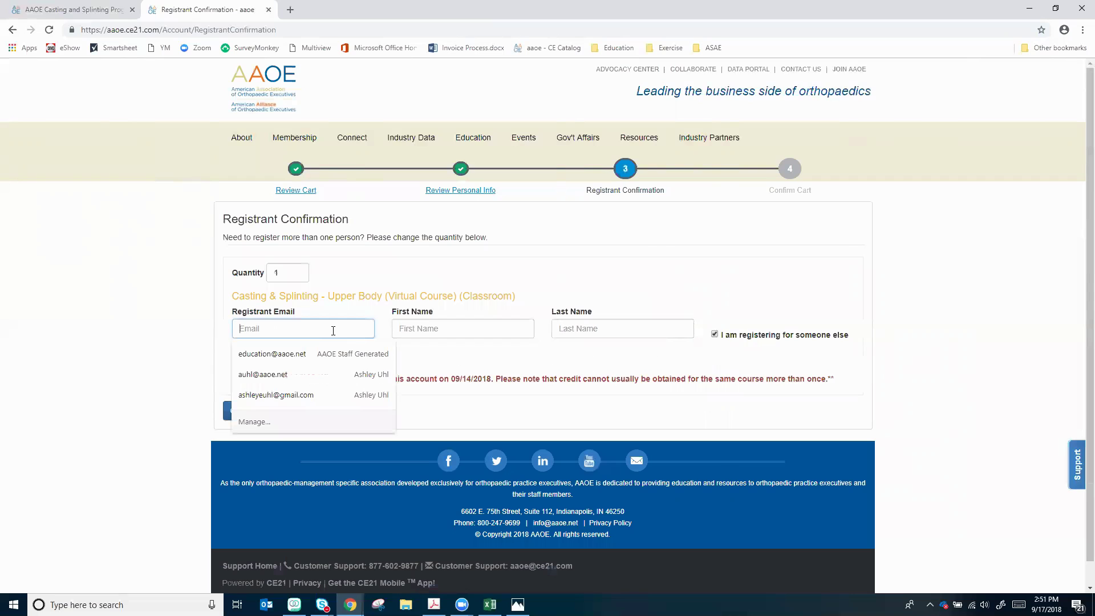
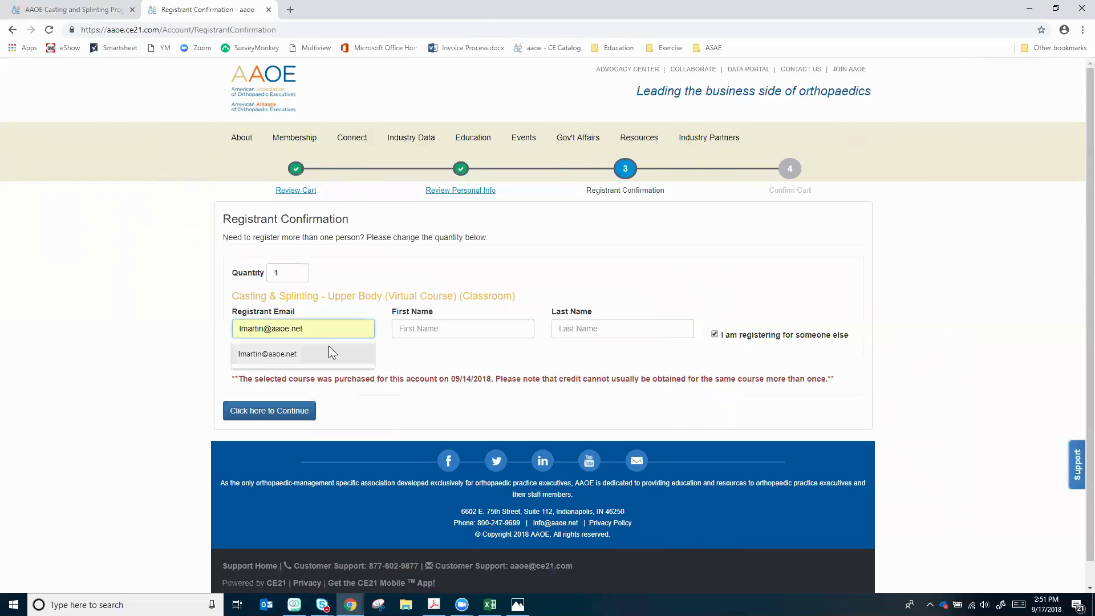
left_click(329, 346)
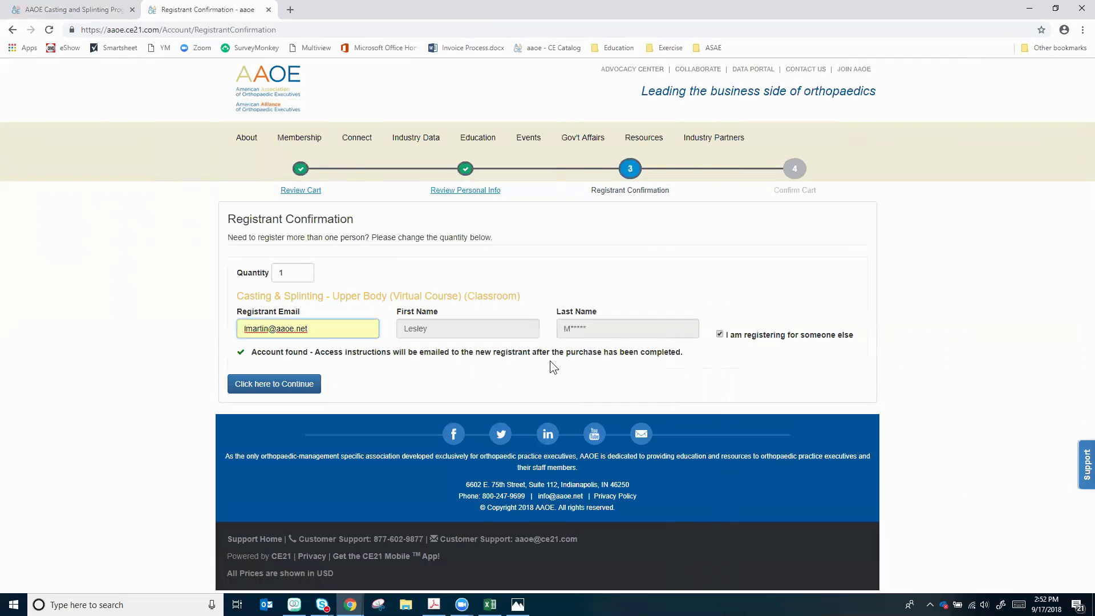
Continue to the Confirm Cart page and review its $109.00 payment and prefilled billing fields
left_click(310, 383)
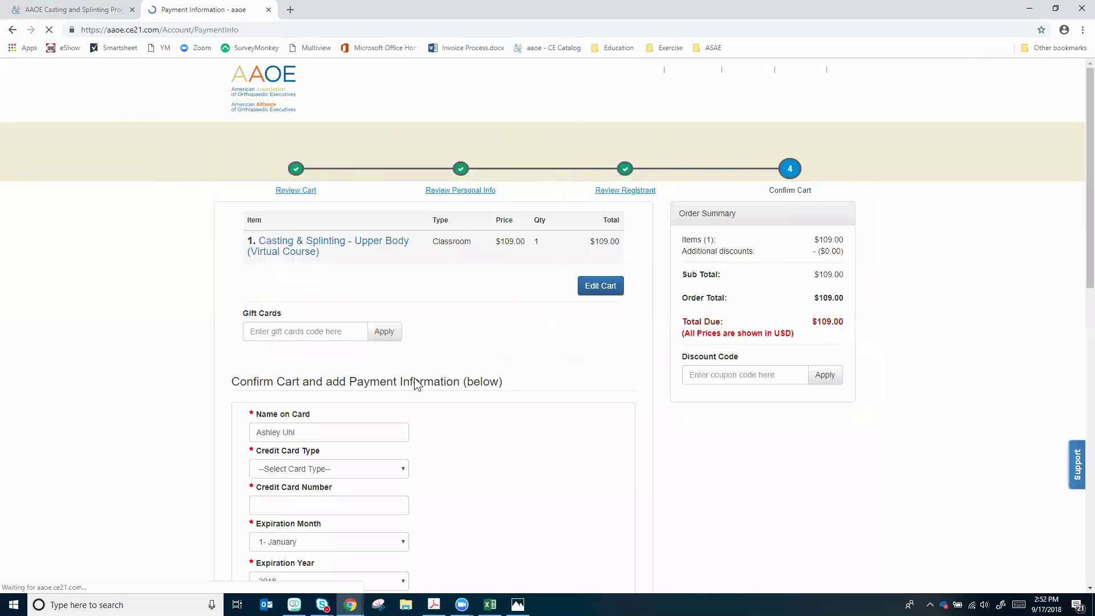
scroll(443, 329, "down", 4)
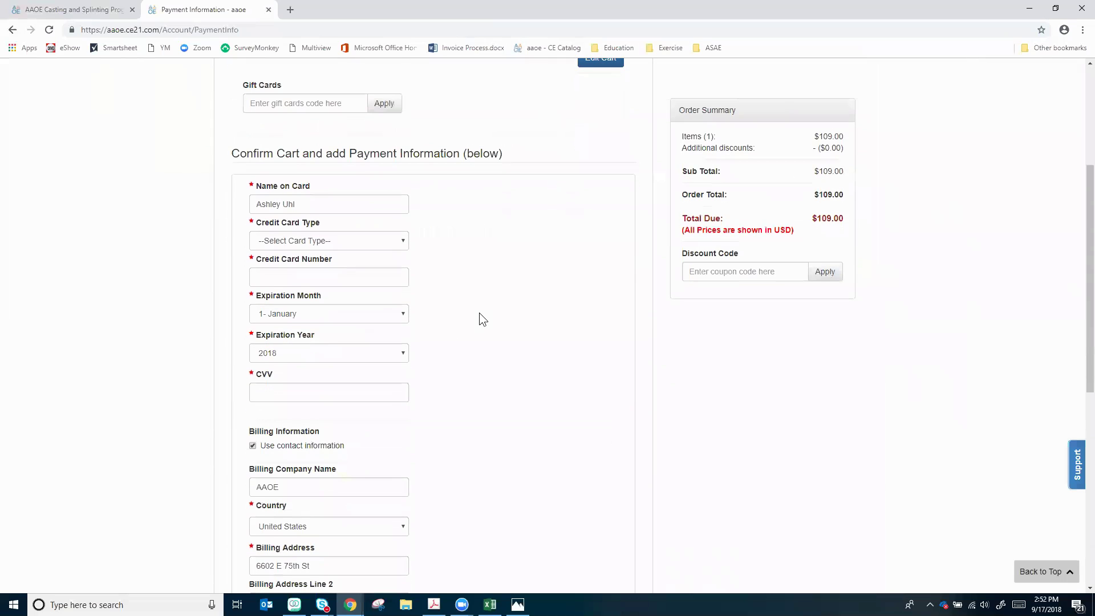
scroll(515, 281, "down", 6)
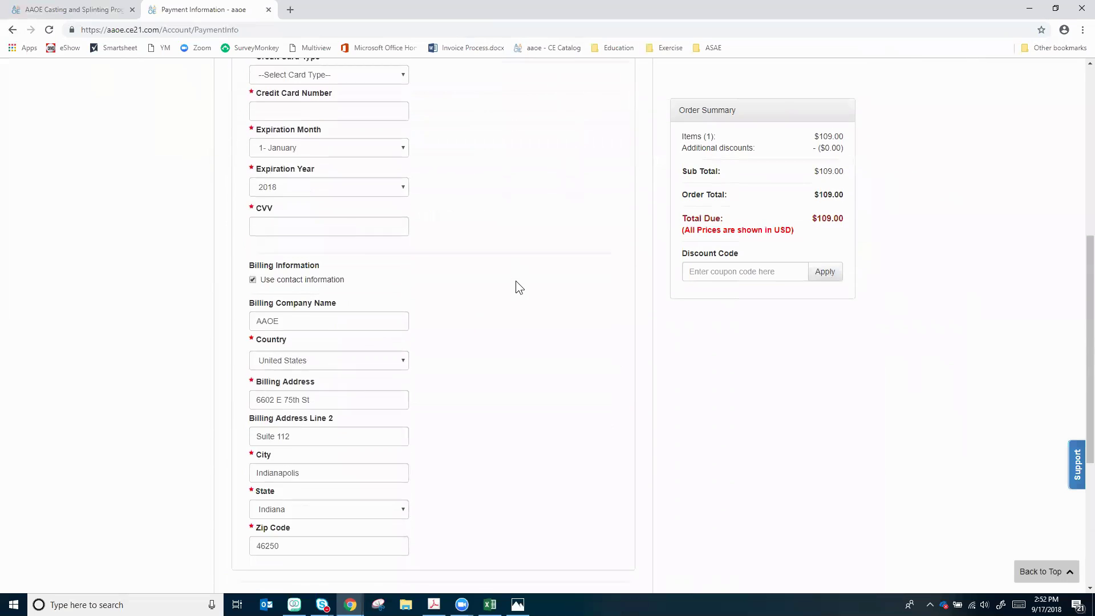
scroll(507, 277, "down", 1)
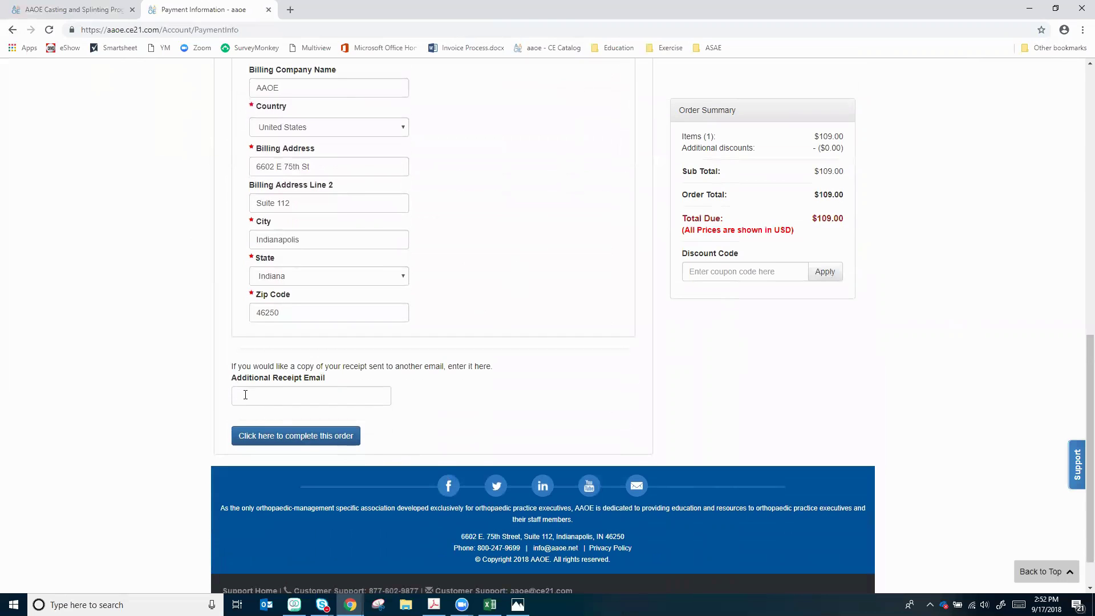
left_click(245, 394)
left_click(473, 420)
scroll(476, 397, "up", 8)
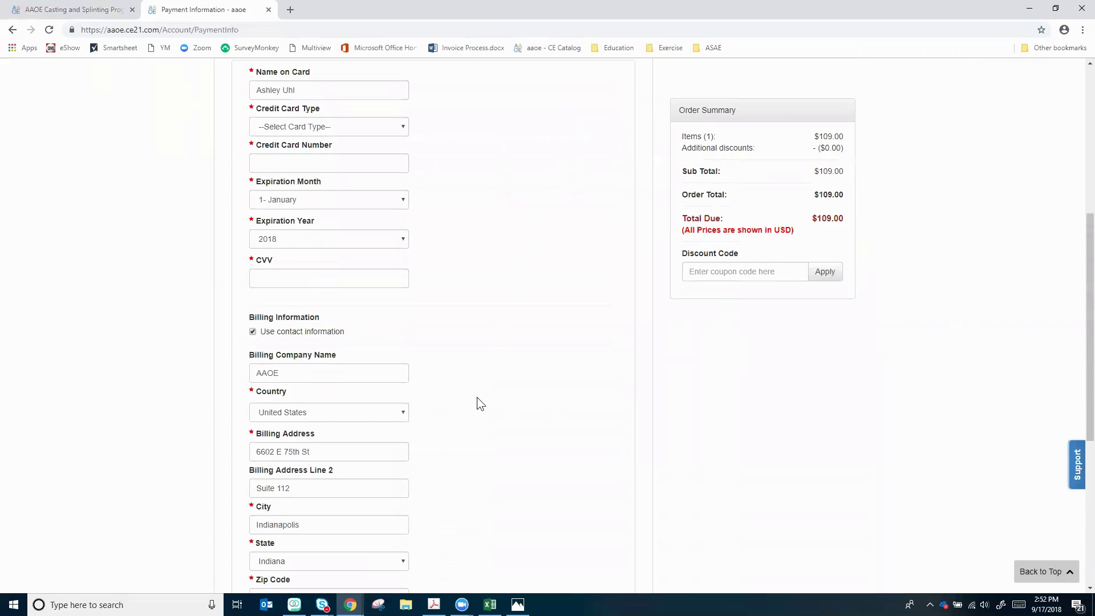
scroll(482, 384, "up", 3)
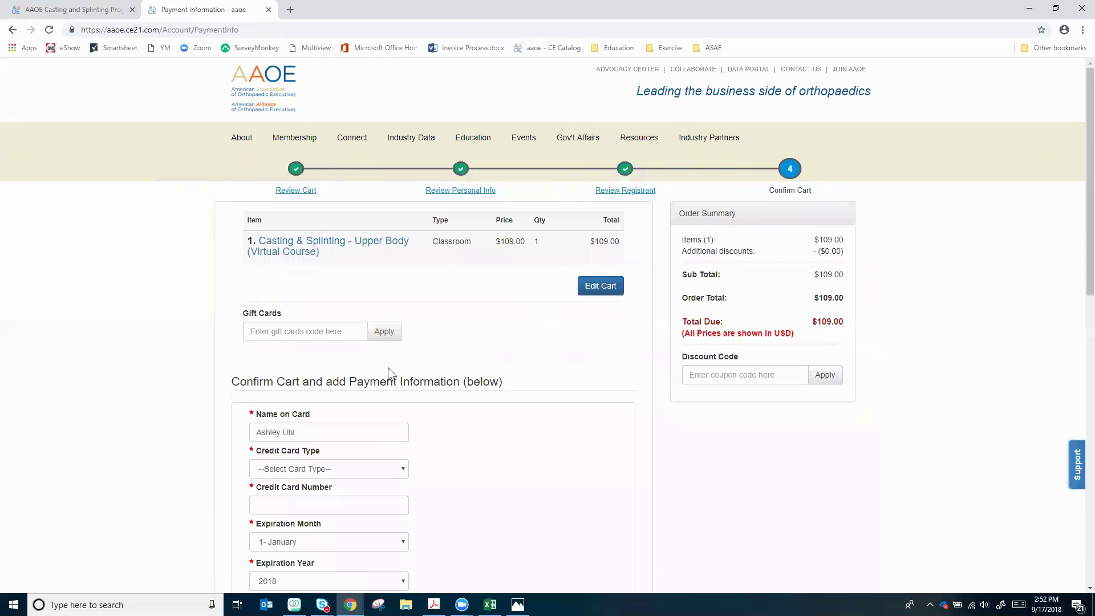